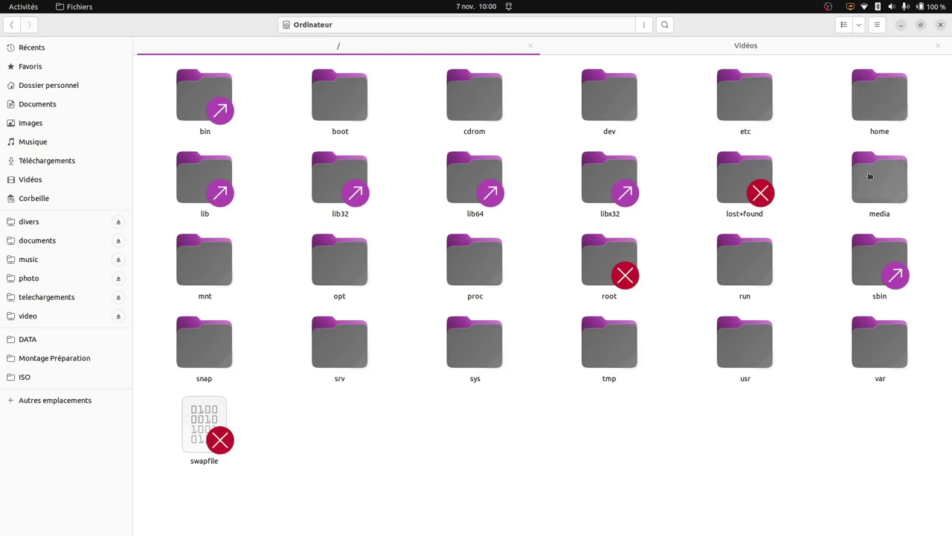
- Browse from the file system root into the home directory and the personal folder inside it
{"action": "double_click", "coordinate": [867, 105]}
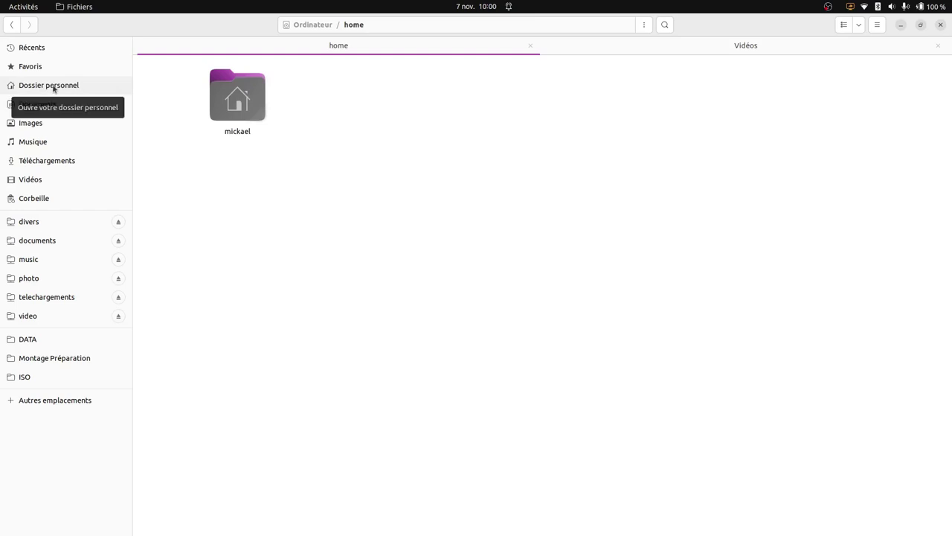
{"action": "double_click", "coordinate": [242, 105]}
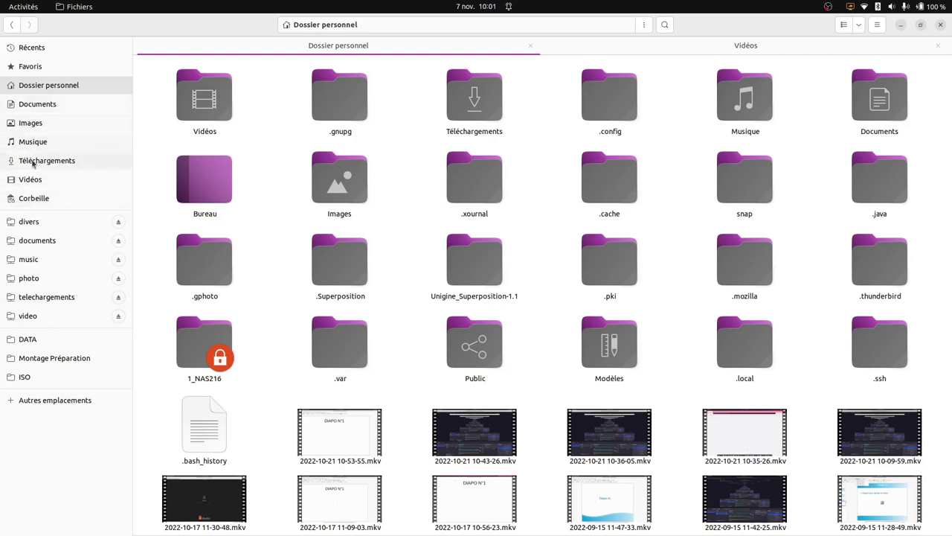
- Switch to Disks and try to delete Partition 2 of the 31 GB USB drive
{"action": "mouse_move", "coordinate": [458, 530]}
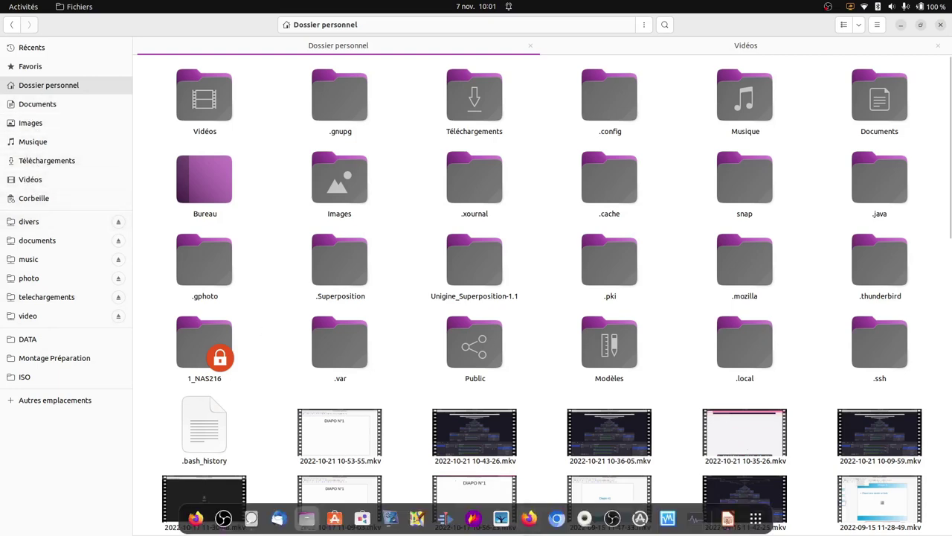
{"action": "left_click", "coordinate": [308, 529]}
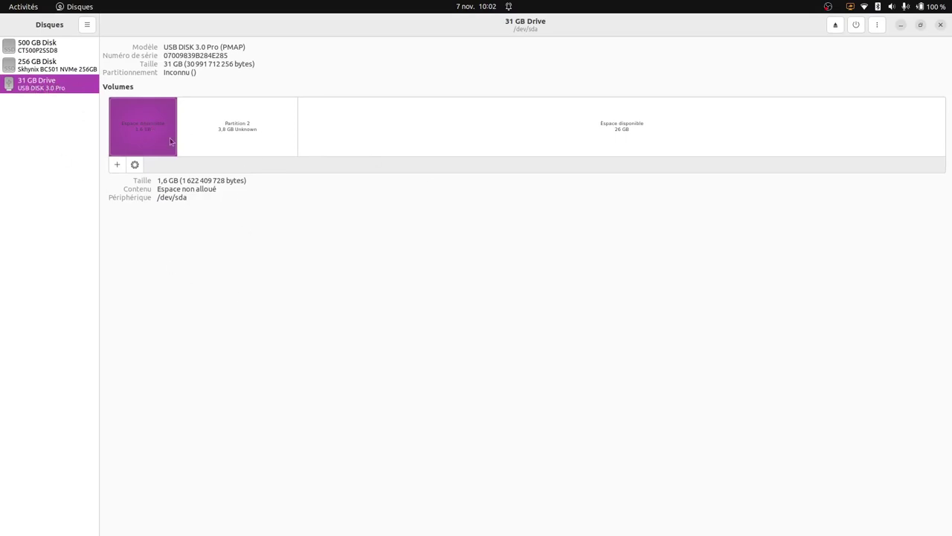
{"action": "left_click", "coordinate": [215, 130]}
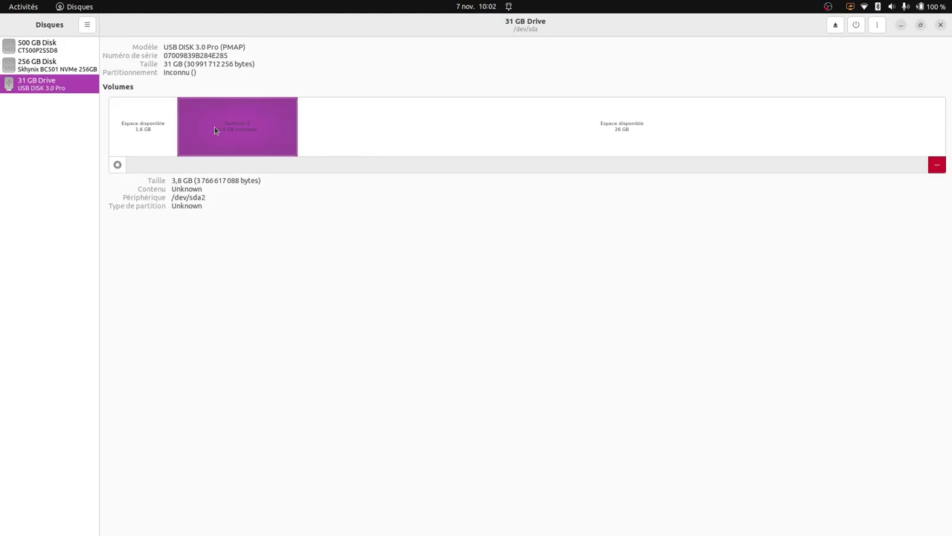
{"action": "left_click", "coordinate": [530, 131]}
{"action": "left_click", "coordinate": [275, 137]}
{"action": "left_click", "coordinate": [940, 167]}
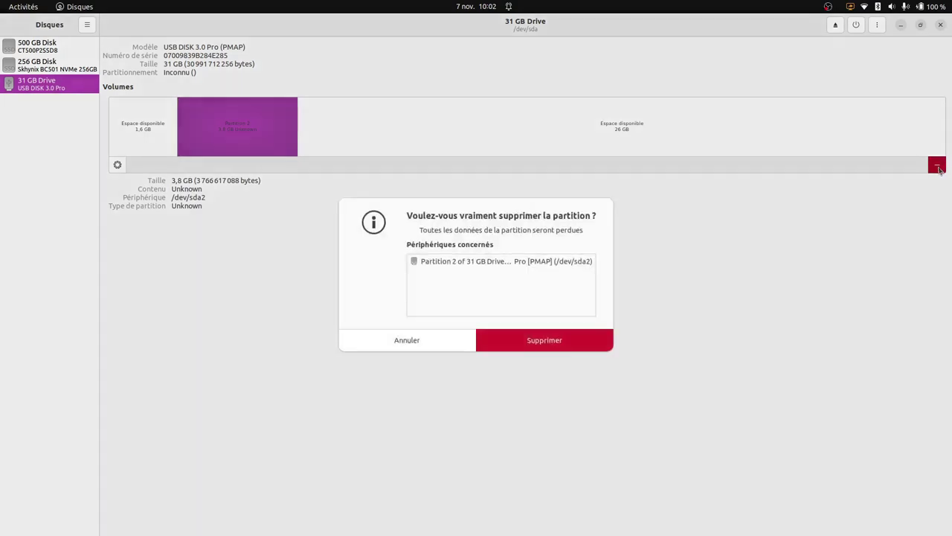
{"action": "left_click", "coordinate": [551, 344]}
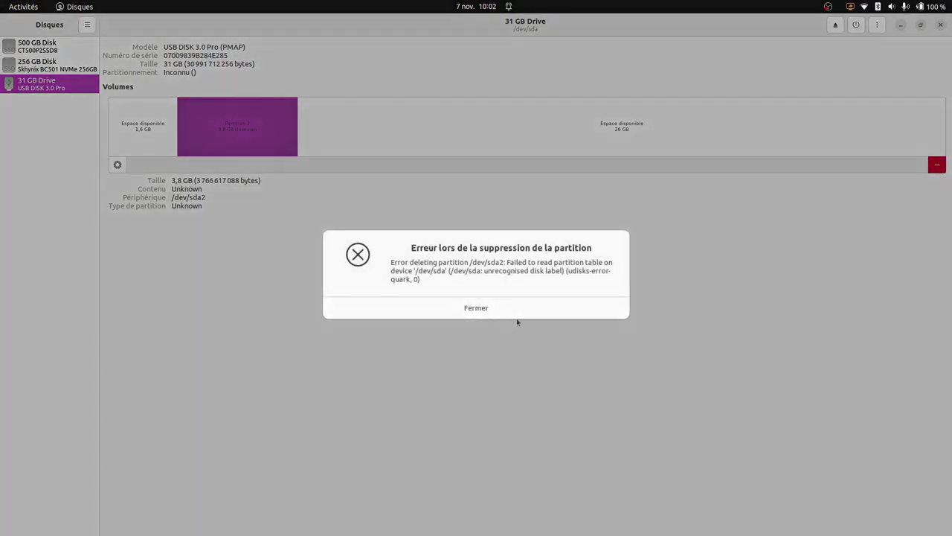
{"action": "left_click", "coordinate": [507, 311]}
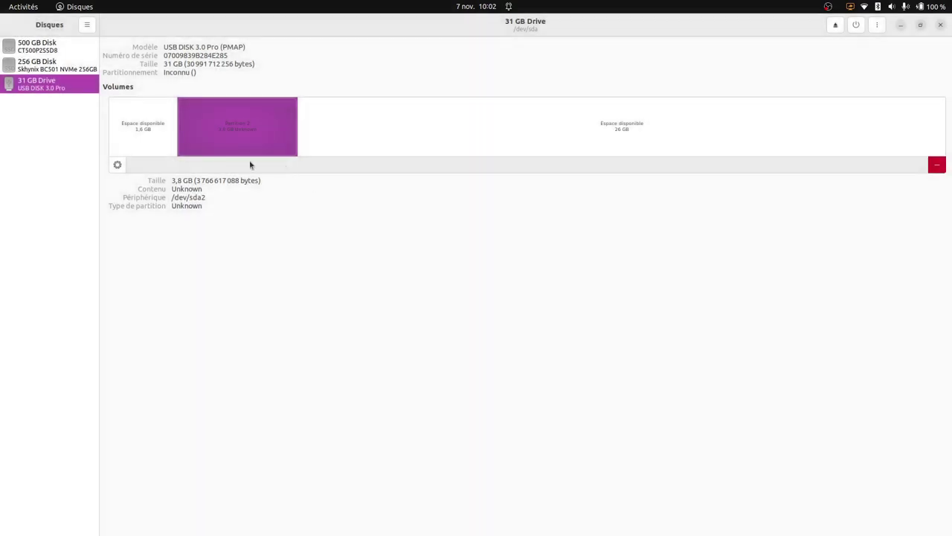
- Check the USB drive's free-space areas and retry deleting the 3.8 GB Partition 2
{"action": "left_click", "coordinate": [136, 143]}
{"action": "left_click", "coordinate": [426, 149]}
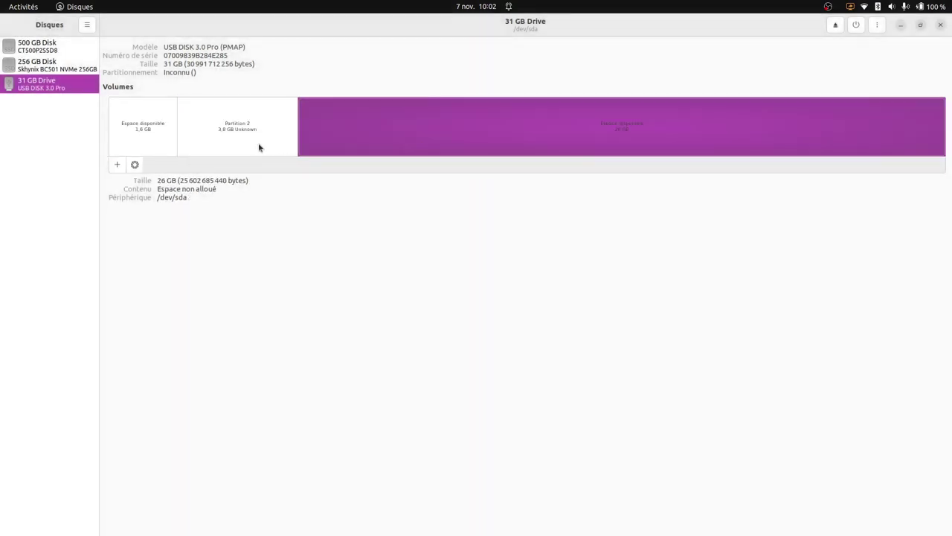
{"action": "left_click", "coordinate": [259, 147]}
{"action": "left_click", "coordinate": [149, 132]}
{"action": "left_click", "coordinate": [245, 132]}
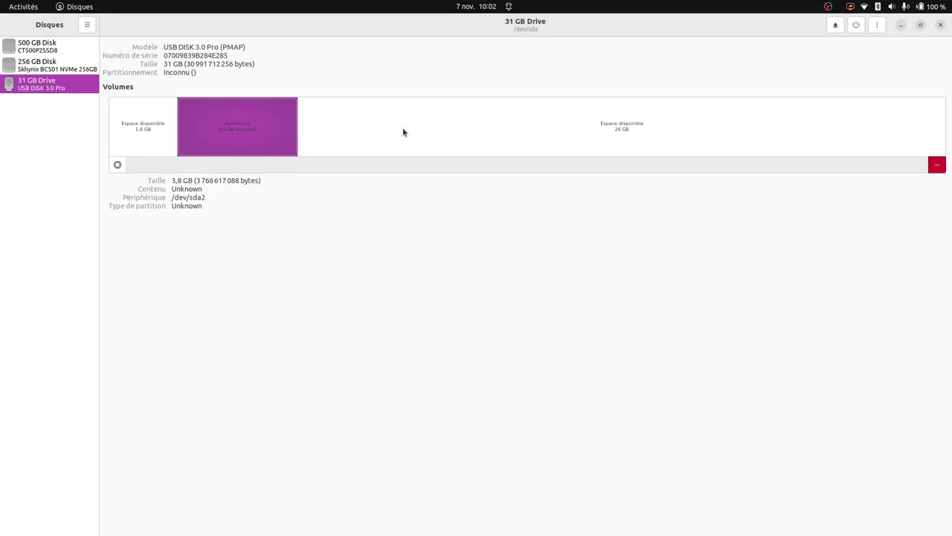
{"action": "left_click", "coordinate": [404, 133]}
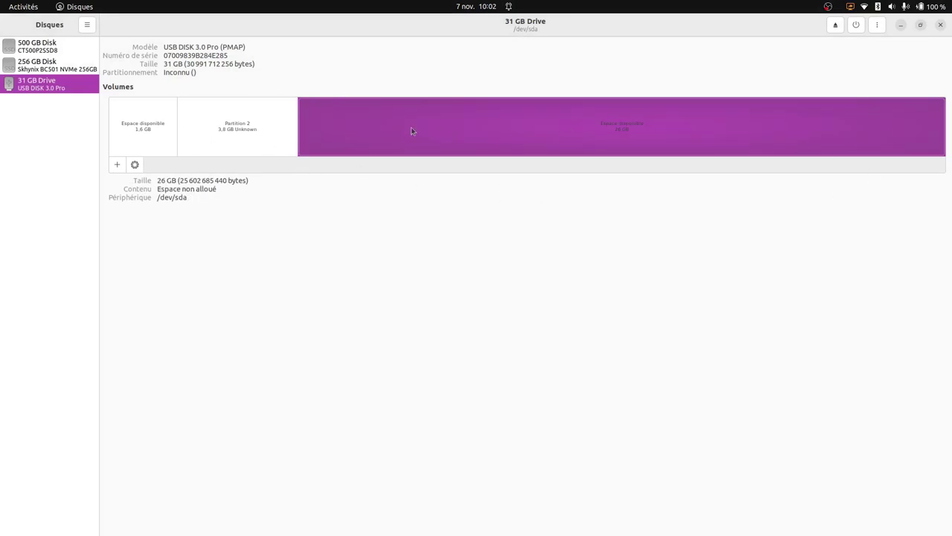
{"action": "left_click", "coordinate": [257, 130]}
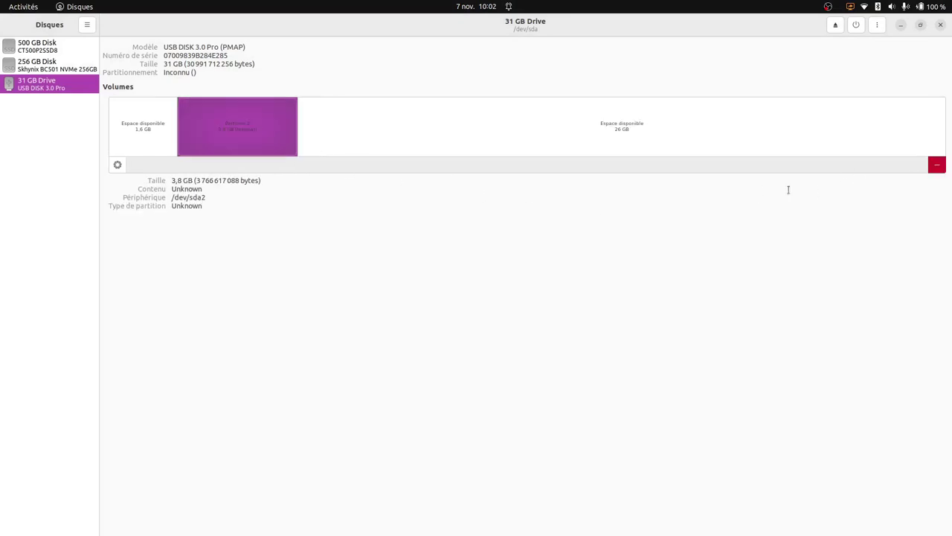
{"action": "left_click", "coordinate": [937, 165]}
{"action": "left_click", "coordinate": [551, 346]}
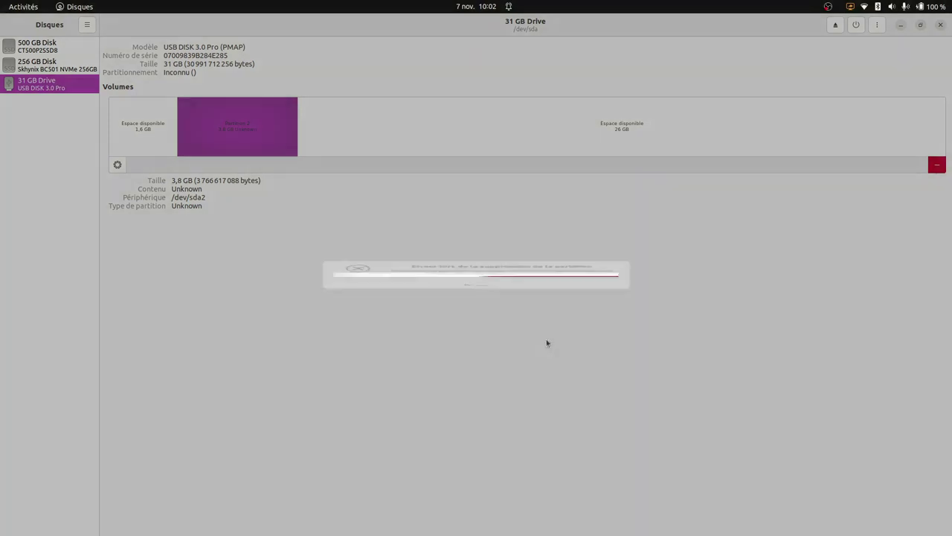
{"action": "left_click", "coordinate": [507, 305]}
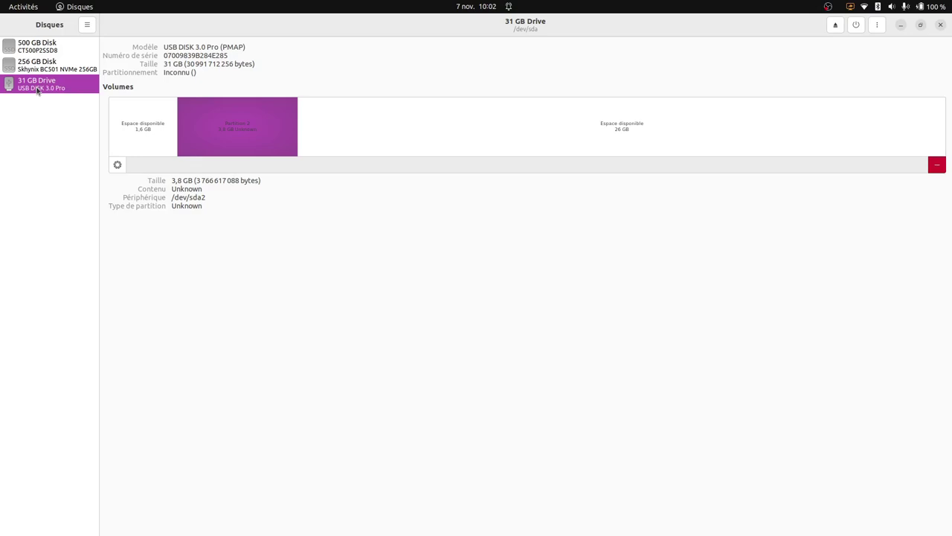
- Try to format the whole 31 GB USB drive with GPT partitioning, without overwriting existing data
{"action": "left_click", "coordinate": [878, 25]}
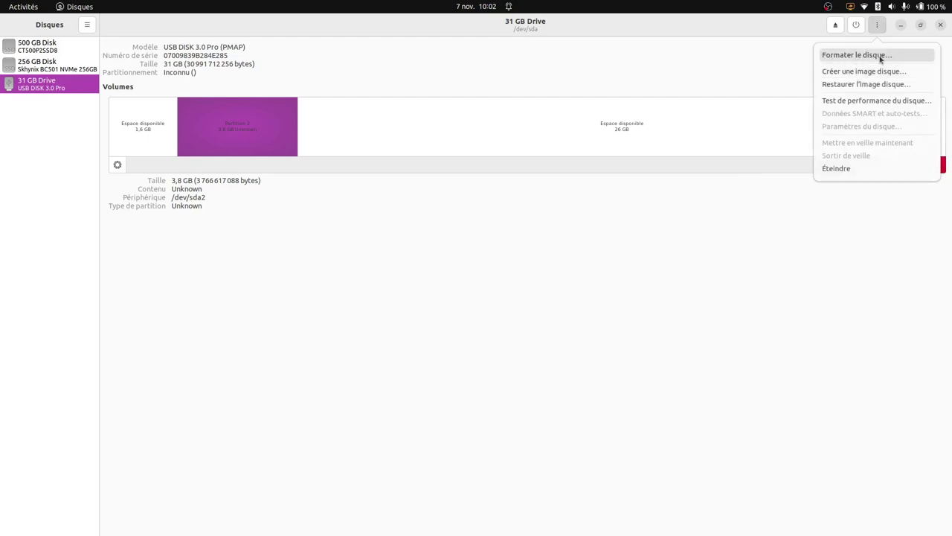
{"action": "left_click", "coordinate": [856, 55]}
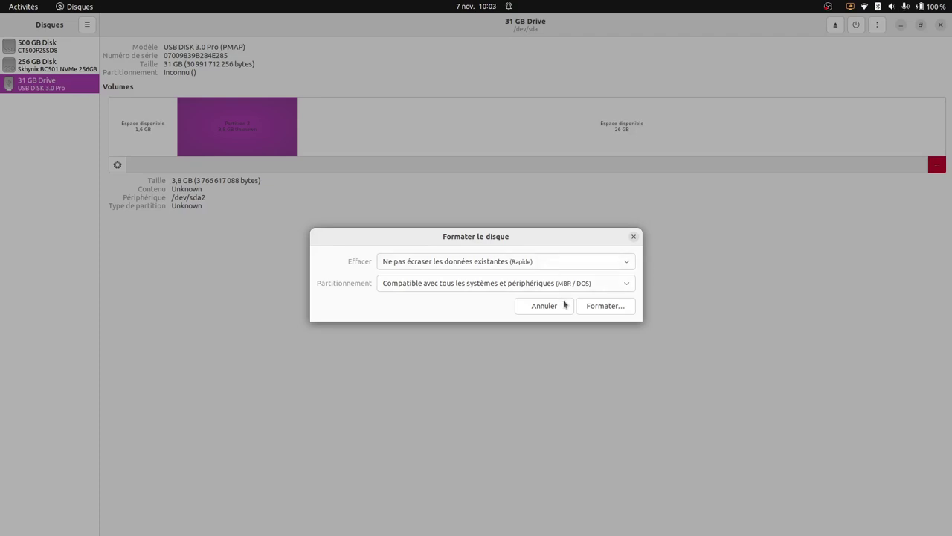
{"action": "left_click", "coordinate": [625, 284]}
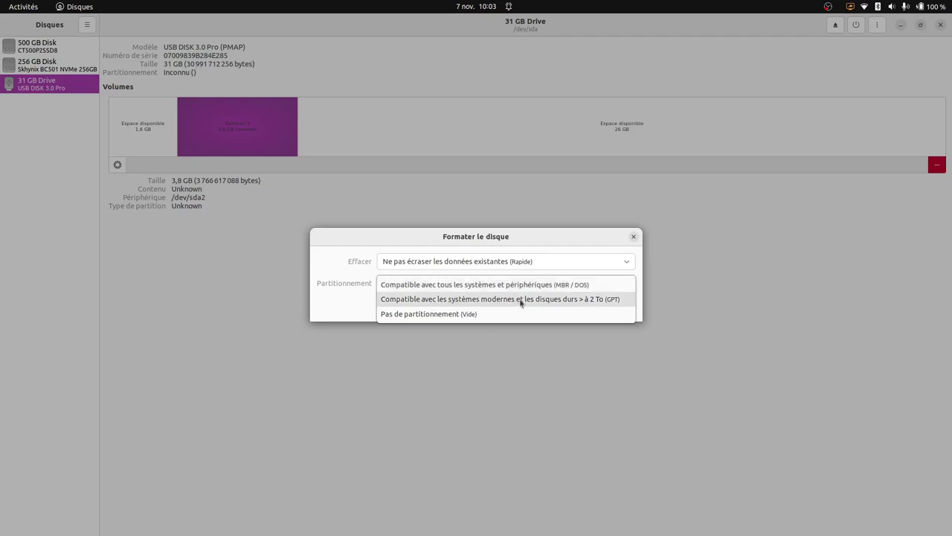
{"action": "left_click", "coordinate": [615, 301]}
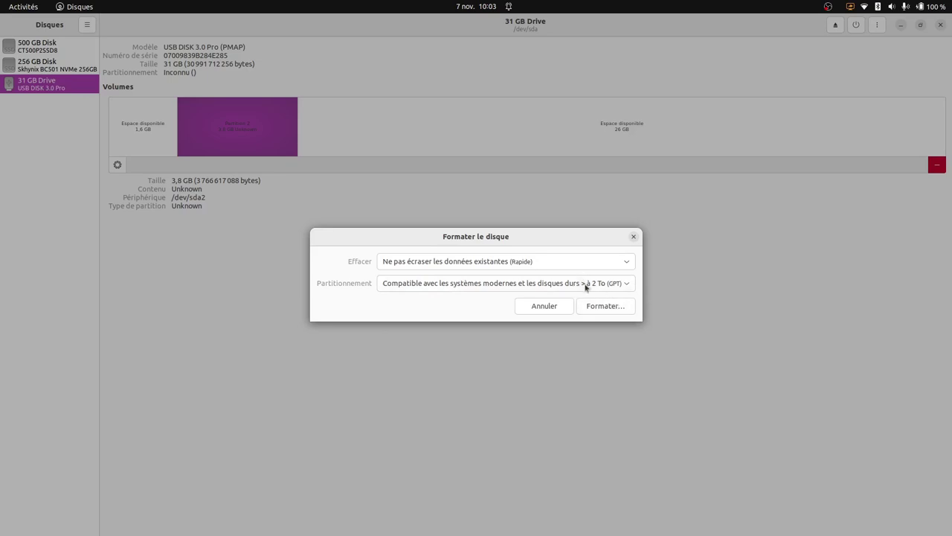
{"action": "left_click", "coordinate": [605, 307]}
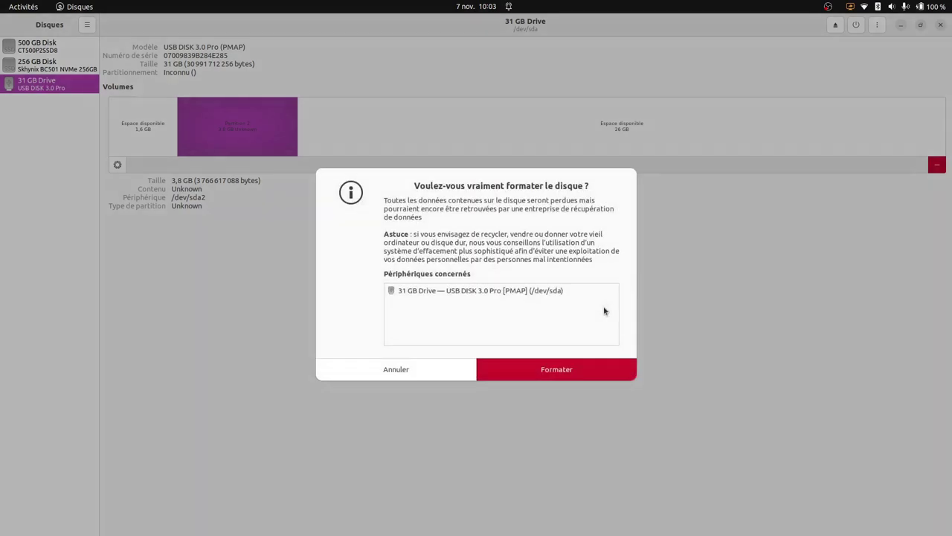
{"action": "left_click", "coordinate": [562, 372]}
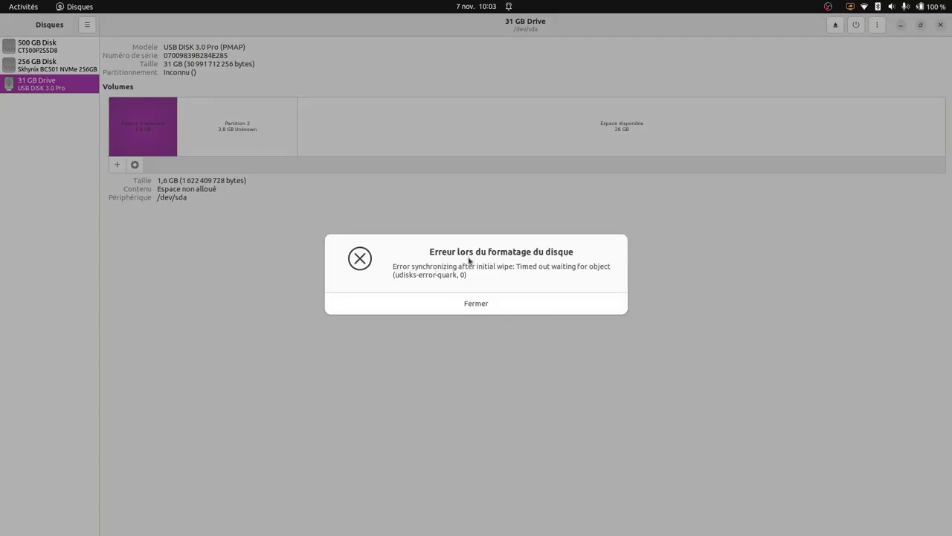
{"action": "left_click", "coordinate": [491, 303]}
- Launch GParted, authenticate with the account password and maximize its window
{"action": "key", "text": "super"}
{"action": "type", "text": "gpa"}
{"action": "key", "text": "Return"}
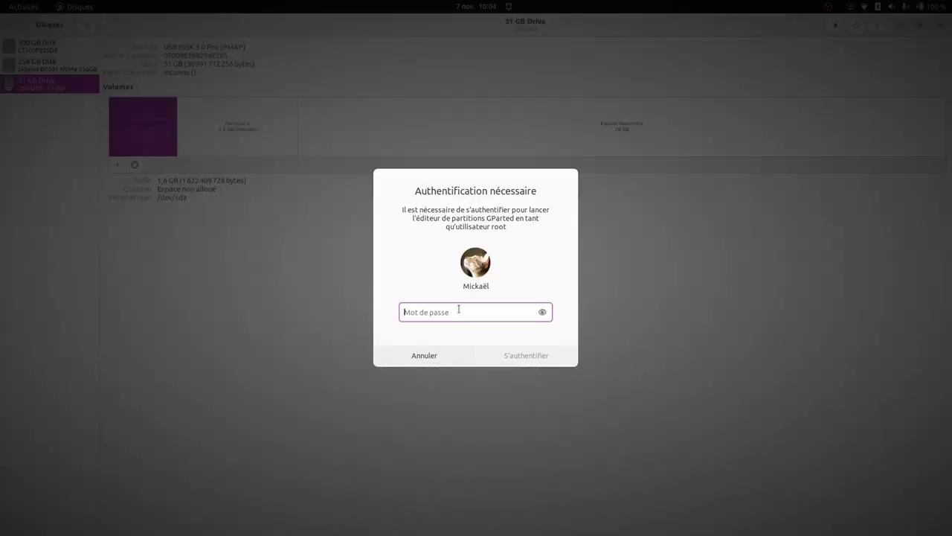
{"action": "type", "text": "*"}
{"action": "key", "text": "Return"}
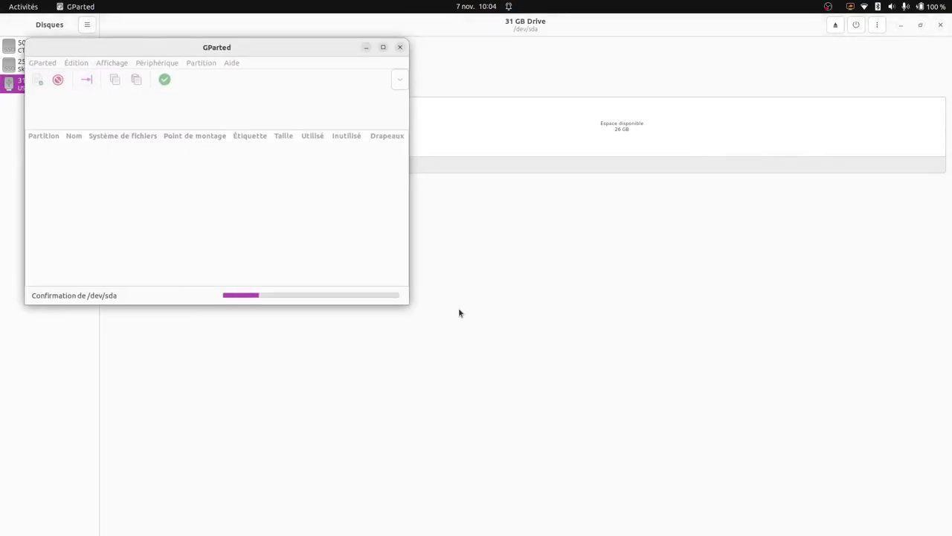
{"action": "left_click", "coordinate": [384, 48]}
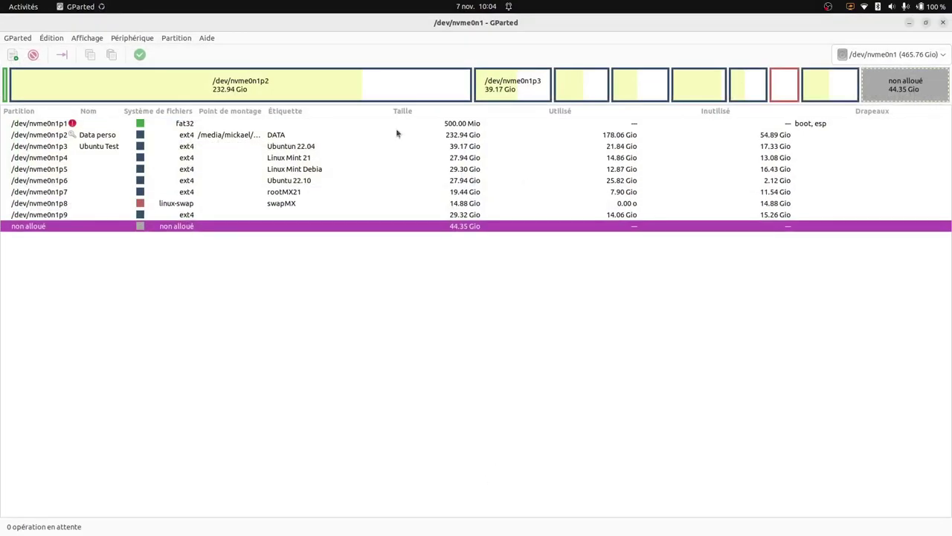
- Select the /dev/sda device and display its device information
{"action": "left_click", "coordinate": [906, 61]}
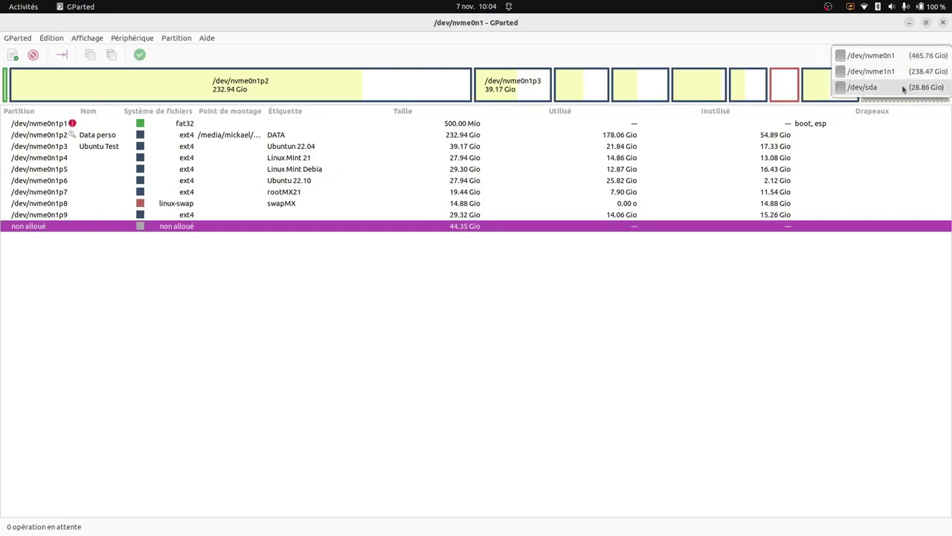
{"action": "left_click", "coordinate": [883, 89]}
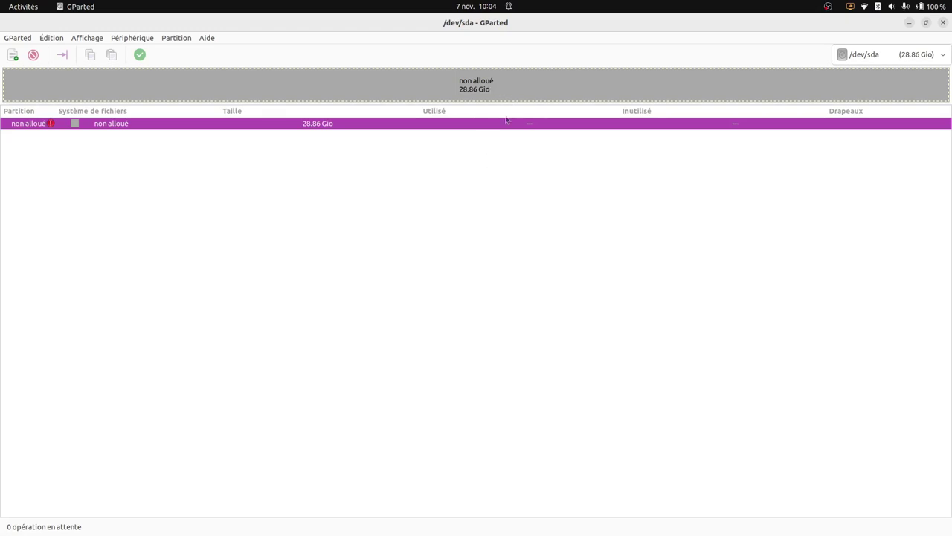
{"action": "left_click", "coordinate": [81, 40]}
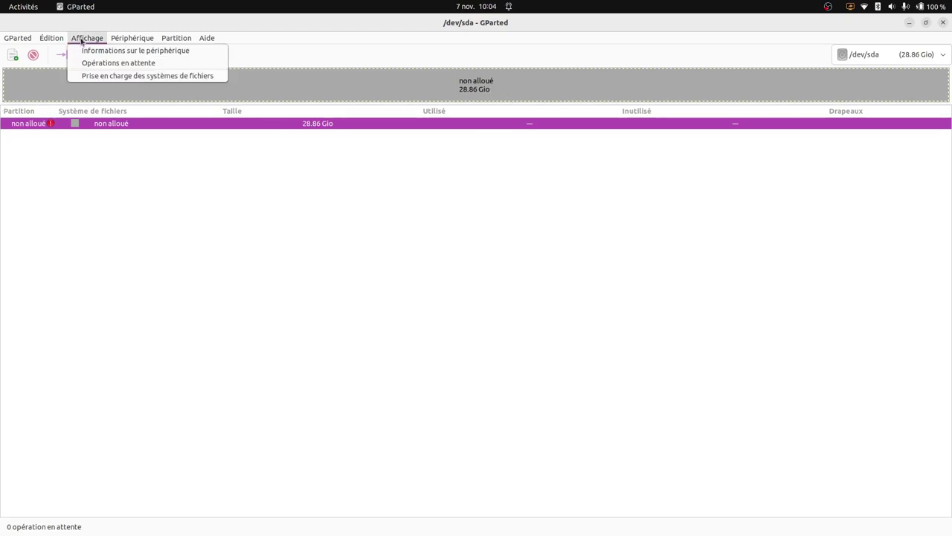
{"action": "left_click", "coordinate": [112, 52]}
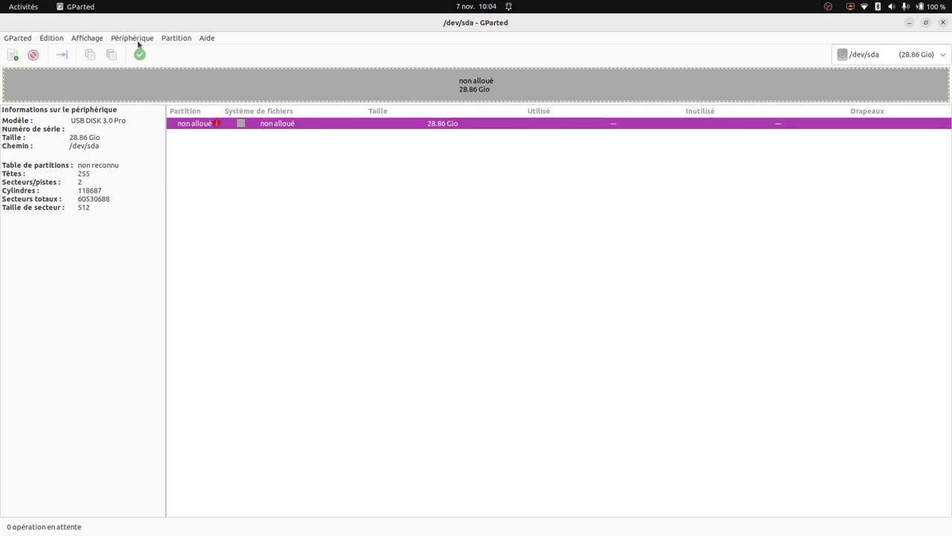
- Create a new msdos partition table on /dev/sda and apply it to the whole disk
{"action": "left_click", "coordinate": [175, 41]}
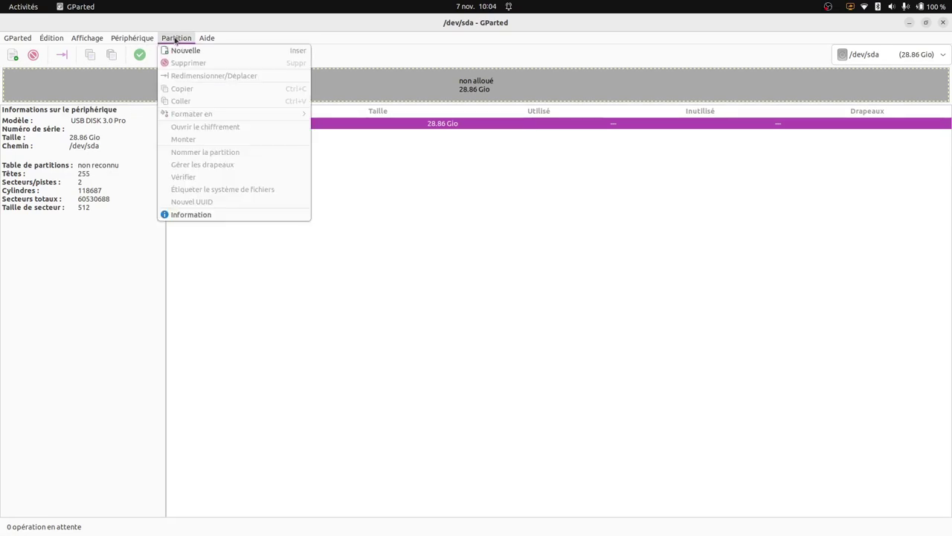
{"action": "mouse_move", "coordinate": [131, 40]}
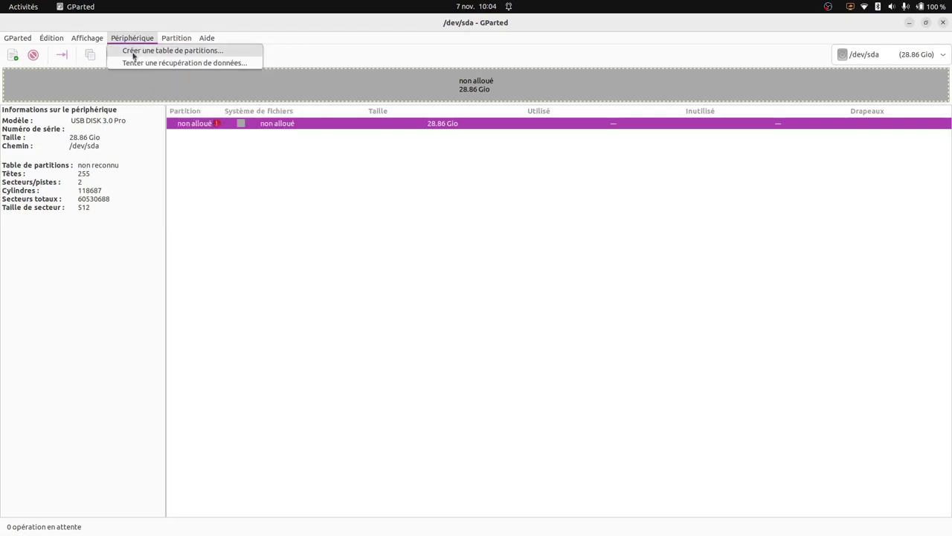
{"action": "left_click", "coordinate": [134, 52]}
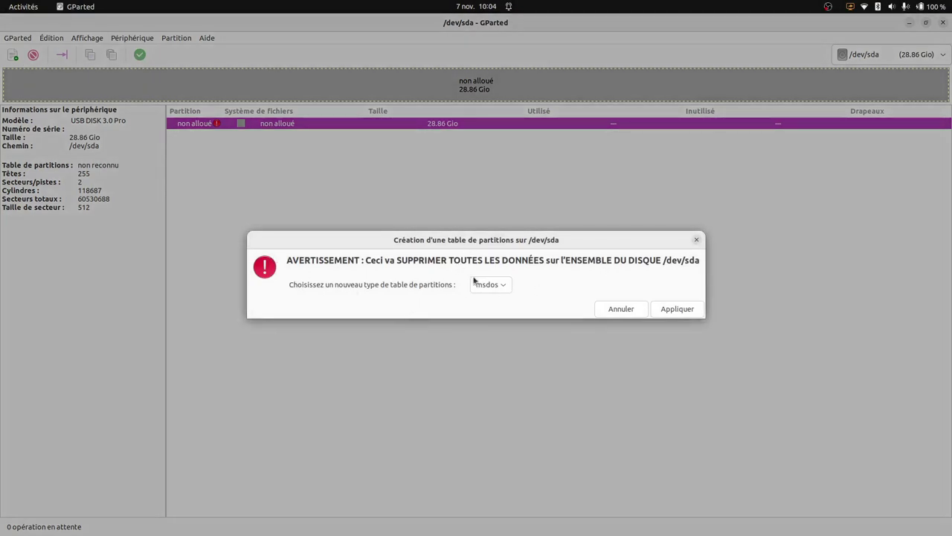
{"action": "left_click", "coordinate": [496, 285]}
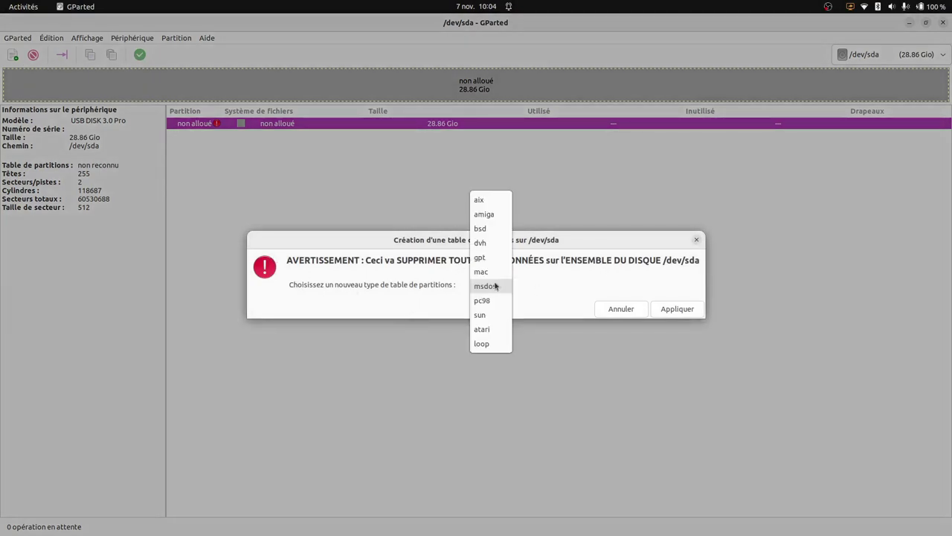
{"action": "left_click", "coordinate": [484, 258]}
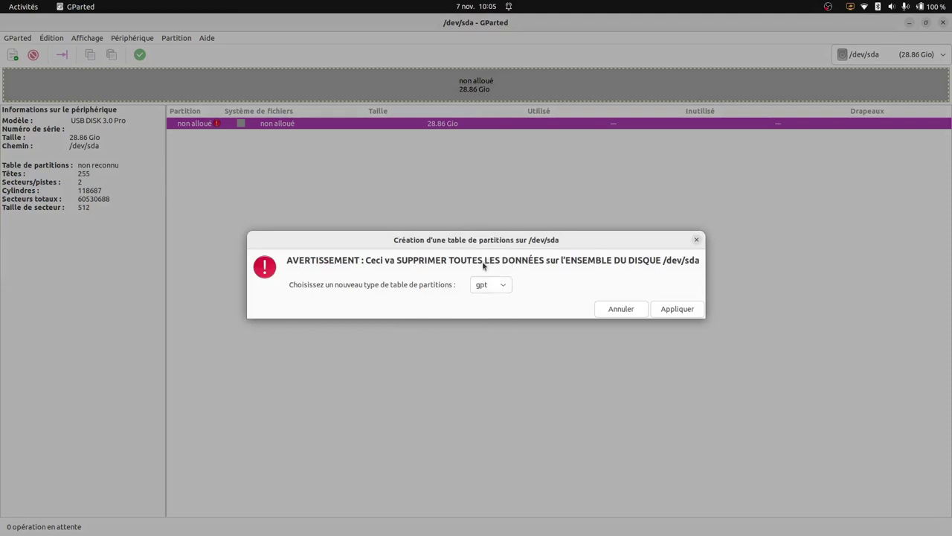
{"action": "left_click", "coordinate": [484, 288]}
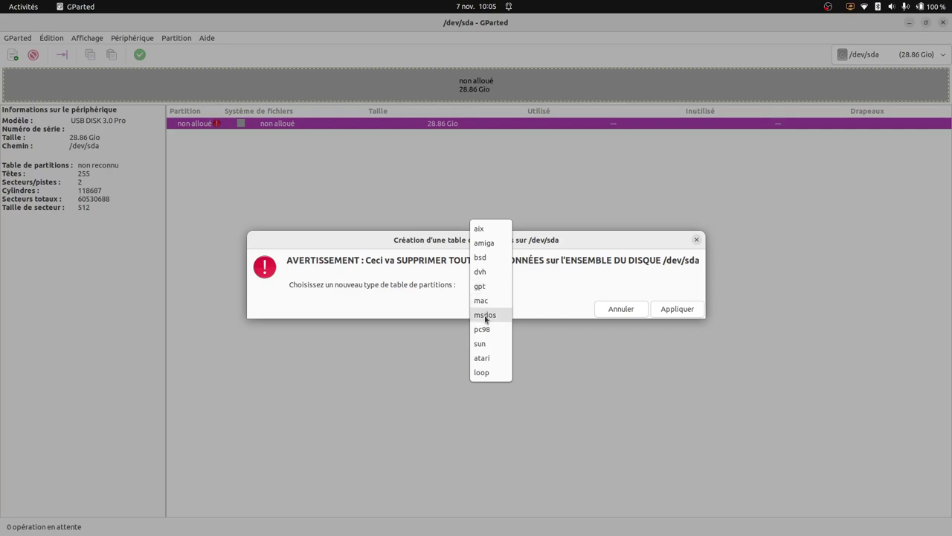
{"action": "left_click", "coordinate": [485, 315]}
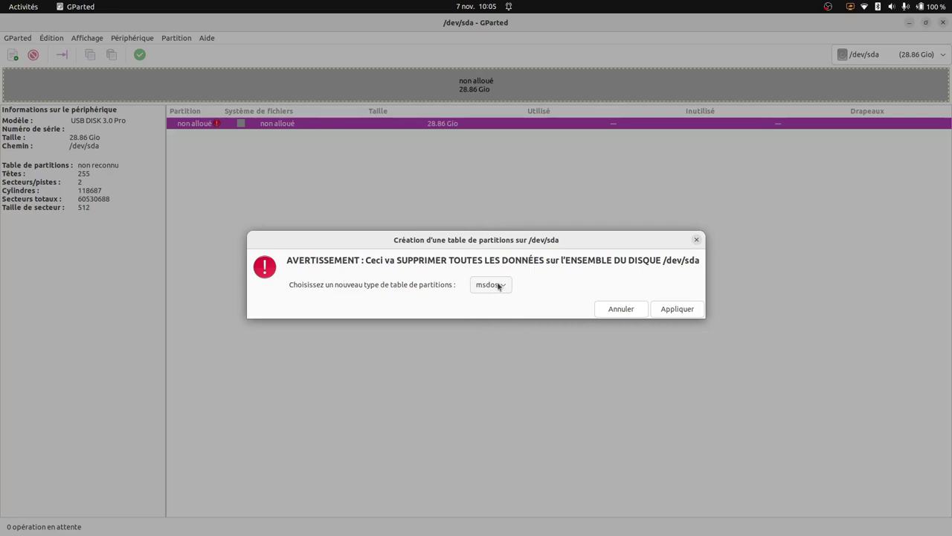
{"action": "left_click", "coordinate": [499, 286]}
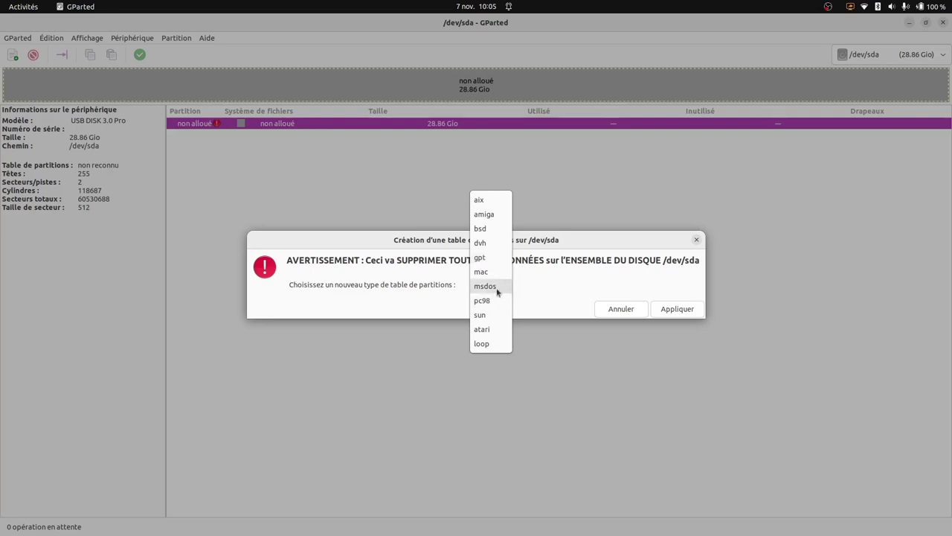
{"action": "left_click", "coordinate": [485, 286]}
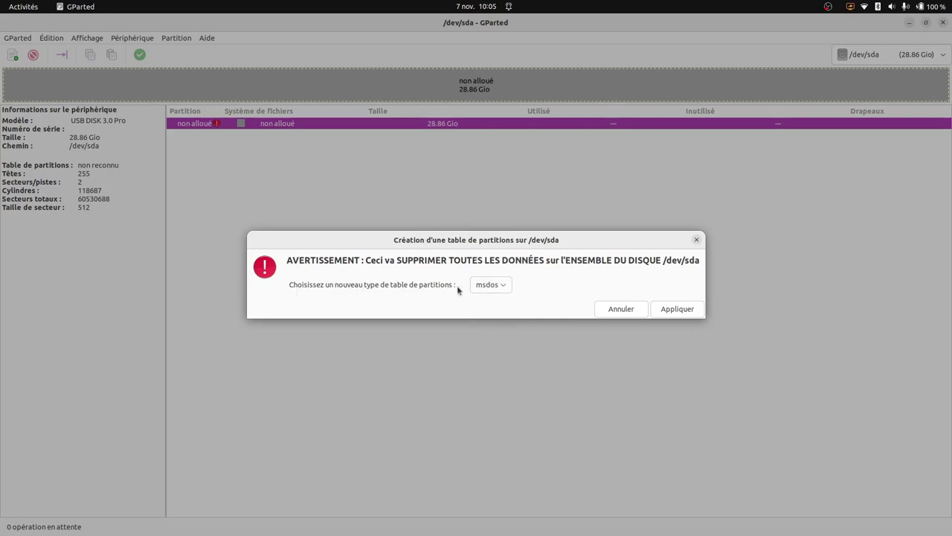
{"action": "left_click", "coordinate": [679, 310]}
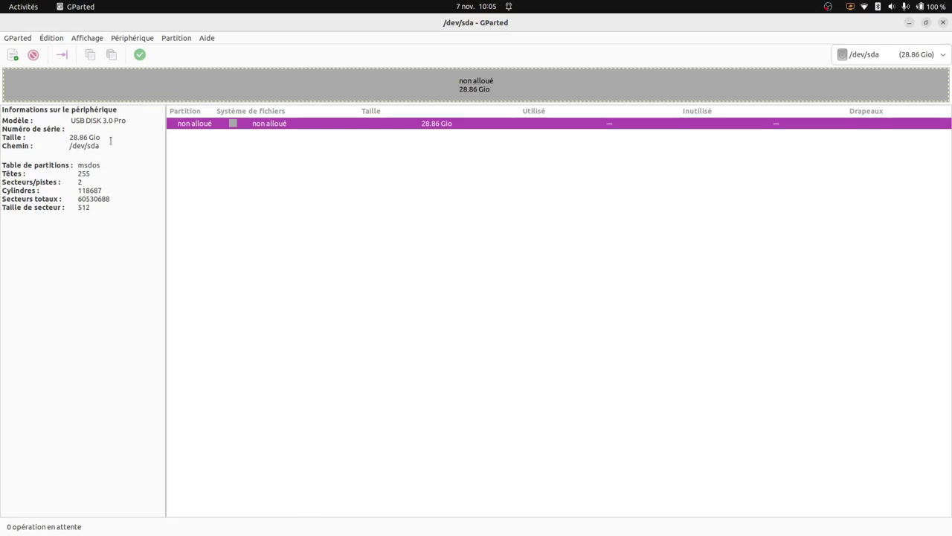
- Create a primary ext4 partition of 29555 MiB filling /dev/sda and apply the pending operation
{"action": "left_click", "coordinate": [178, 42]}
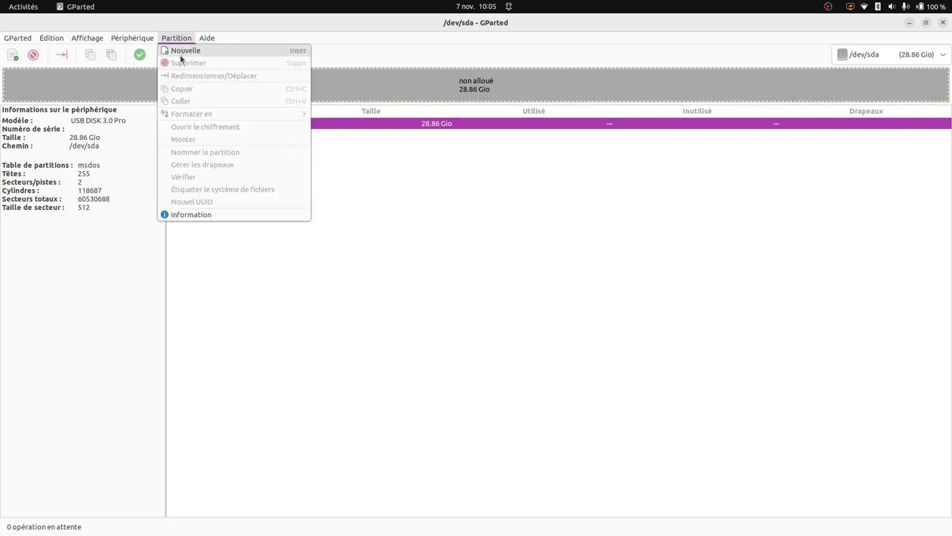
{"action": "left_click", "coordinate": [193, 52]}
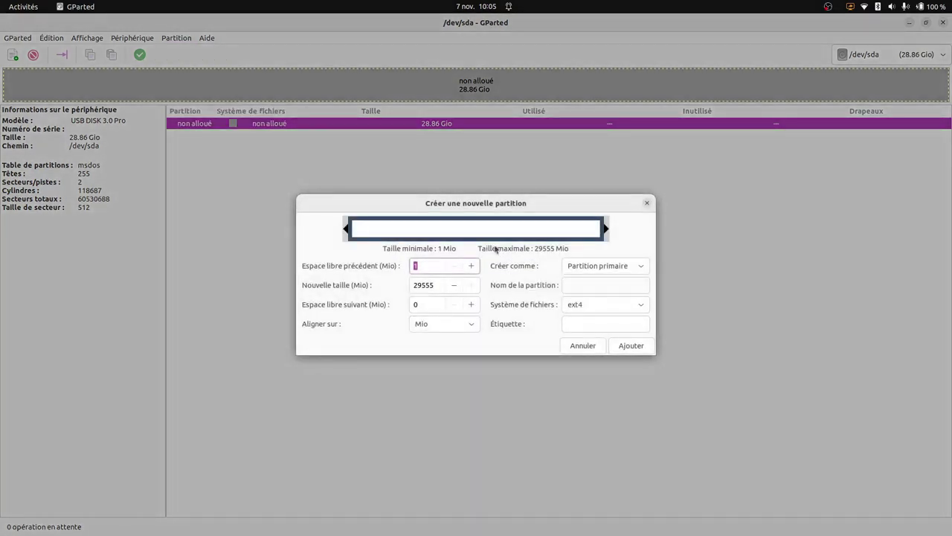
{"action": "left_click", "coordinate": [617, 270]}
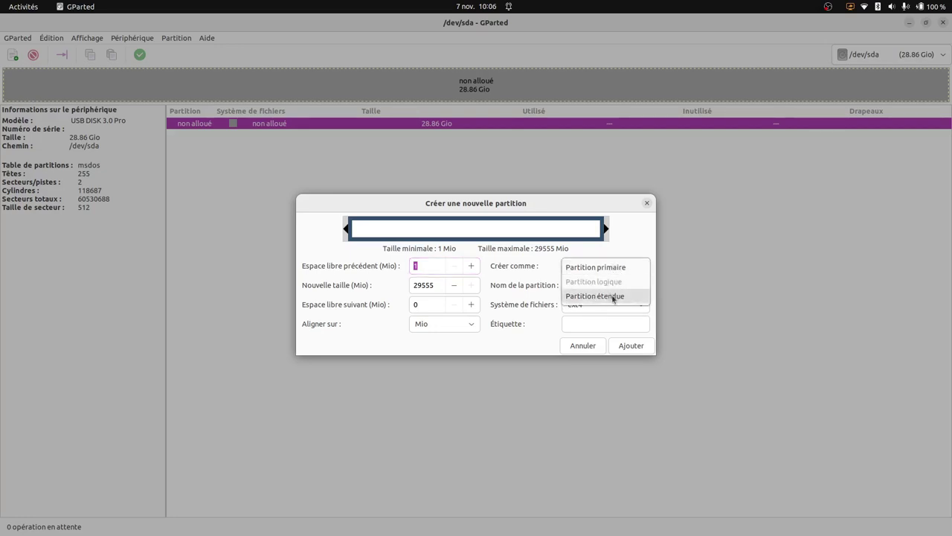
{"action": "left_click", "coordinate": [614, 296]}
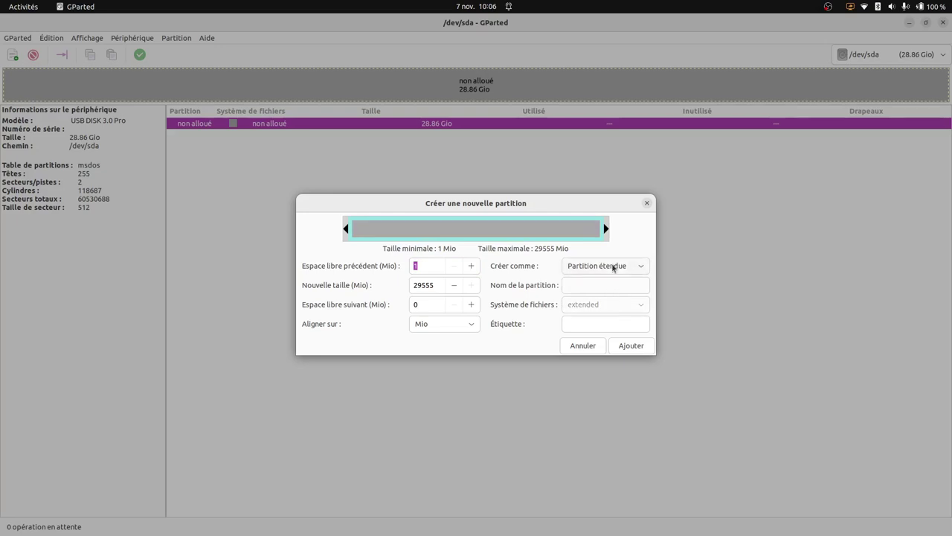
{"action": "left_click", "coordinate": [614, 268]}
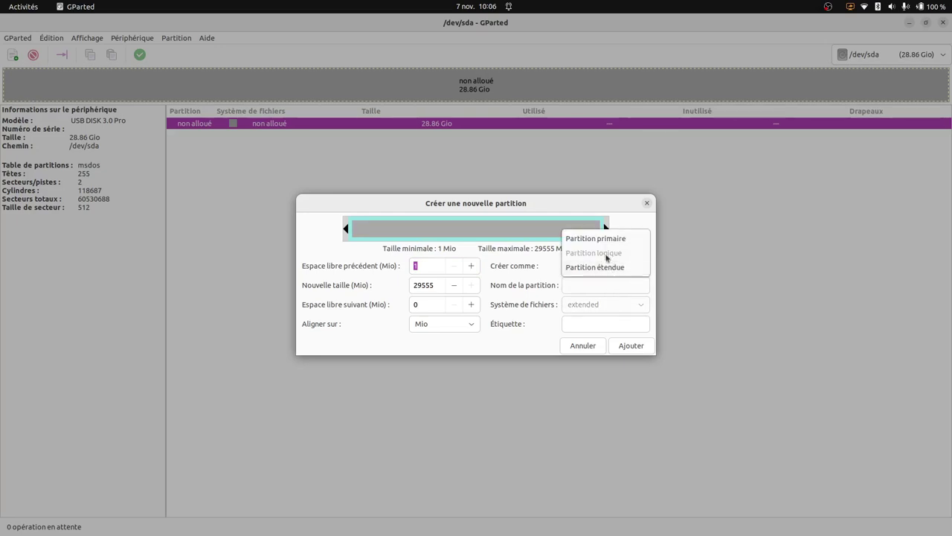
{"action": "left_click", "coordinate": [609, 241]}
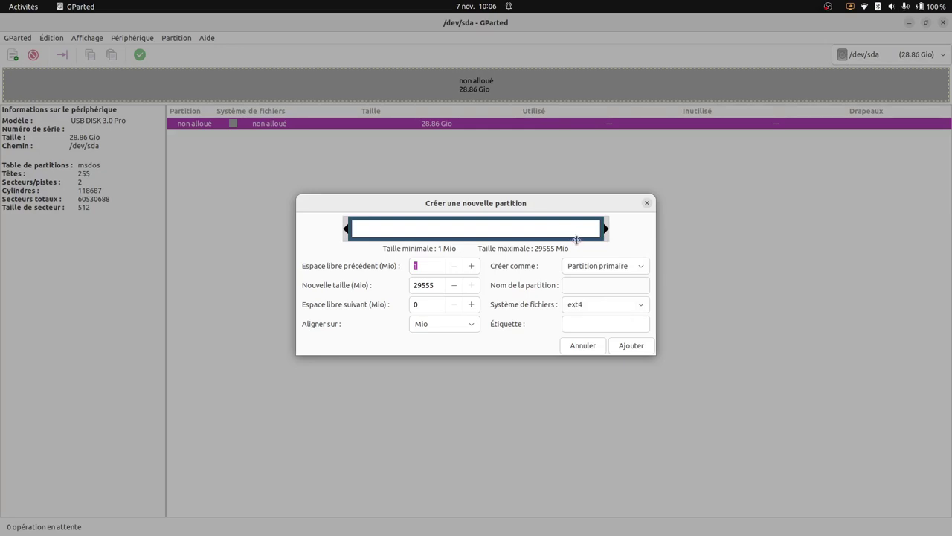
{"action": "left_click", "coordinate": [631, 346]}
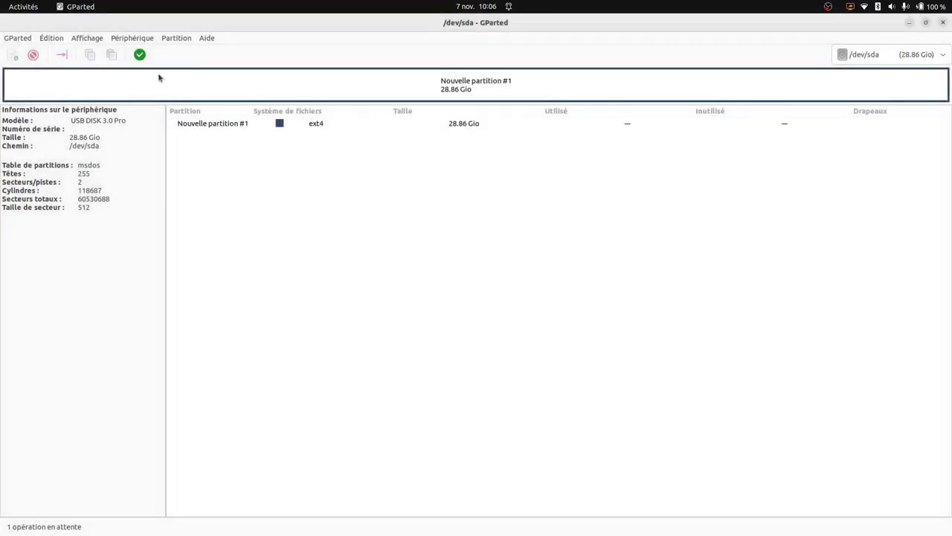
{"action": "left_click", "coordinate": [140, 55]}
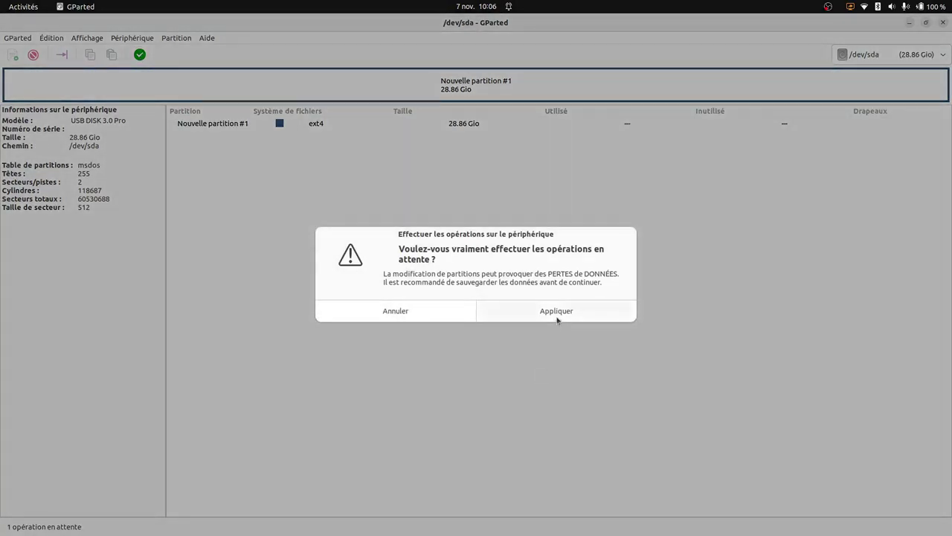
{"action": "left_click", "coordinate": [561, 311]}
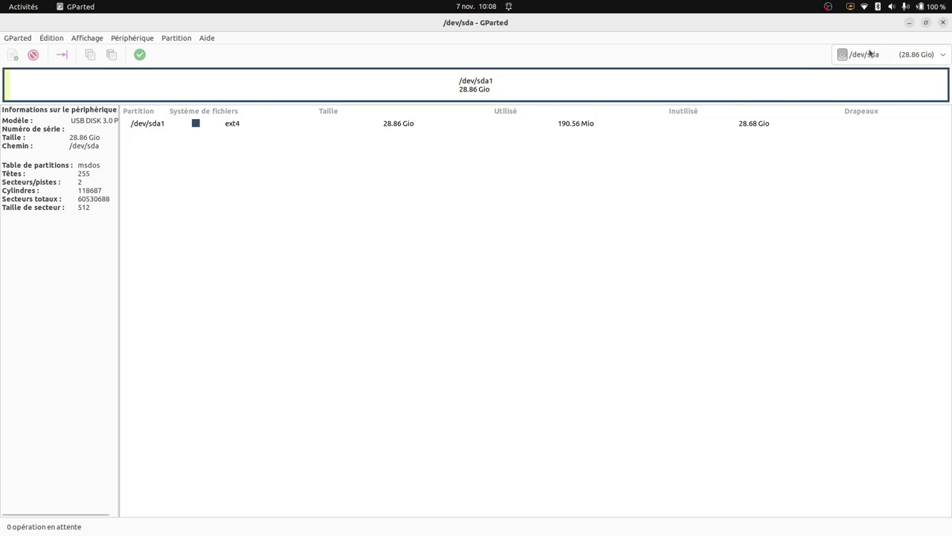
- Close GParted, switch to a maximized Disks window showing the 31 GB drive, and mount its Ext4 partition
{"action": "left_click", "coordinate": [943, 22]}
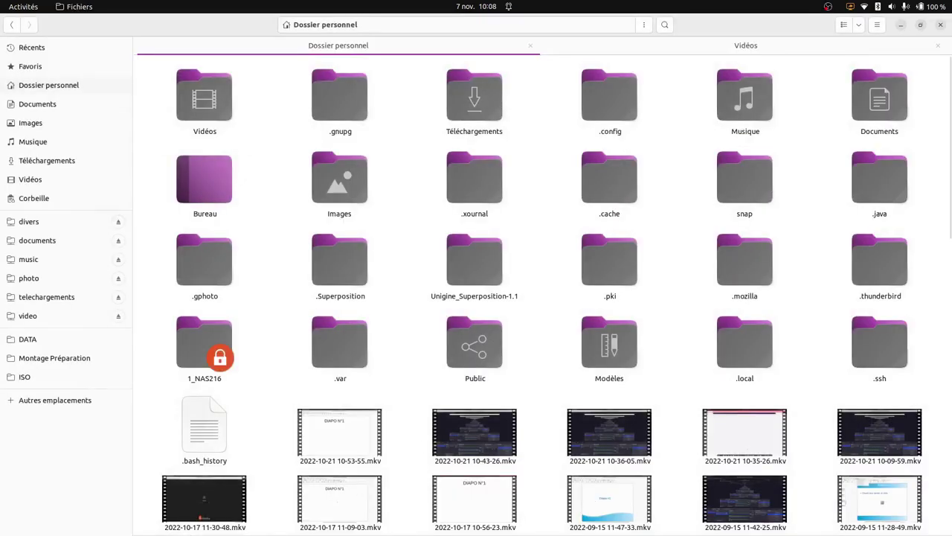
{"action": "left_click", "coordinate": [251, 518]}
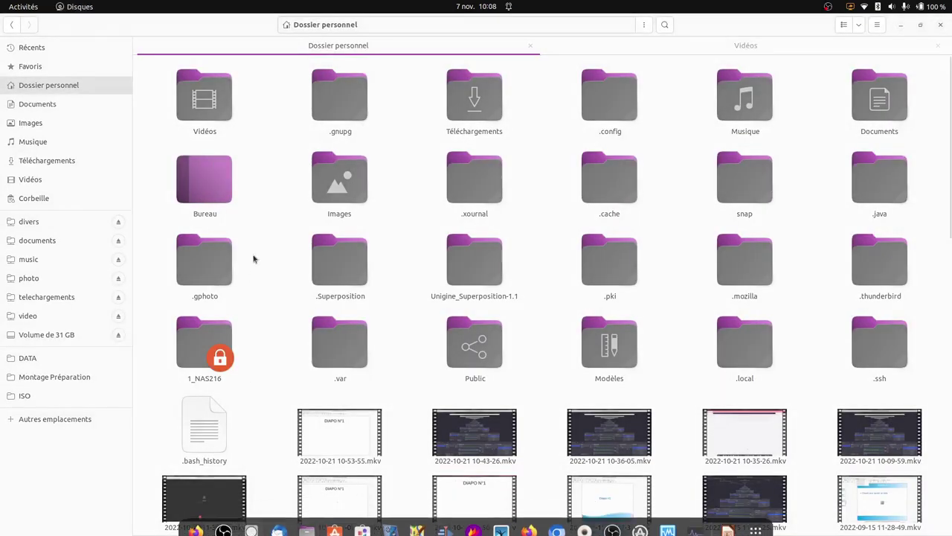
{"action": "left_click", "coordinate": [73, 109]}
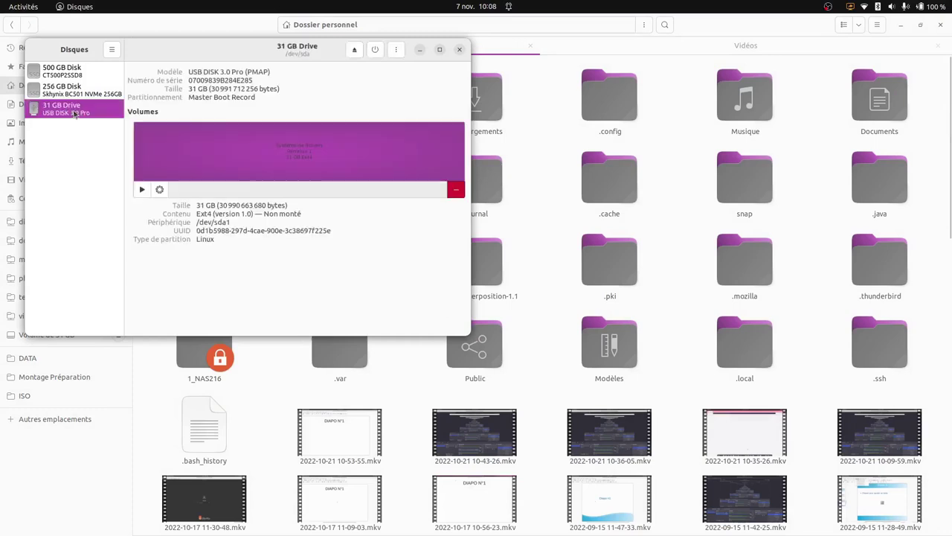
{"action": "left_click", "coordinate": [443, 49]}
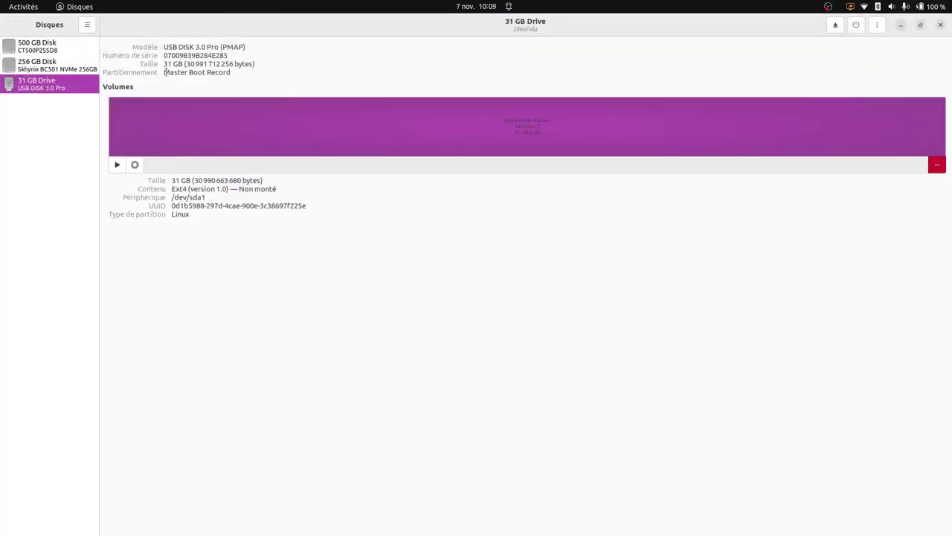
{"action": "left_click_drag", "start_coordinate": [240, 73], "coordinate": [162, 74]}
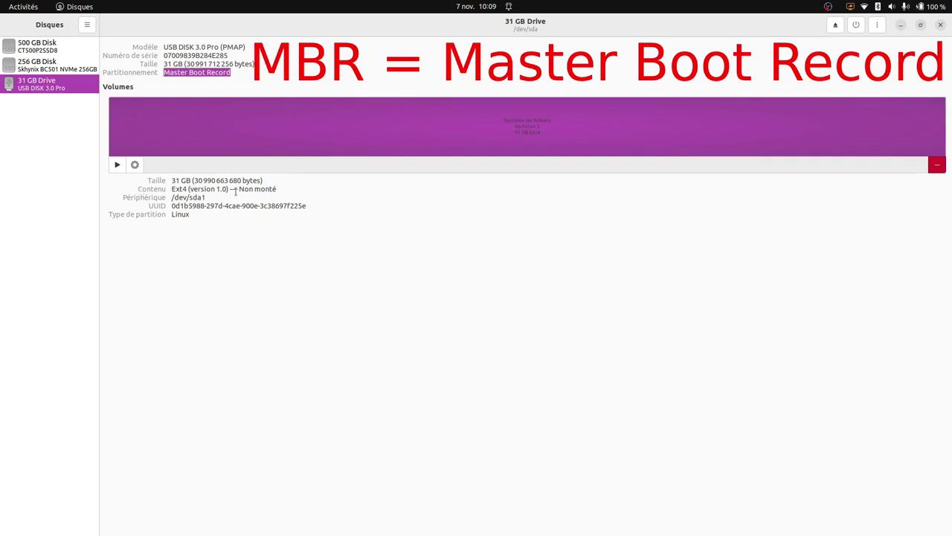
{"action": "left_click", "coordinate": [117, 164]}
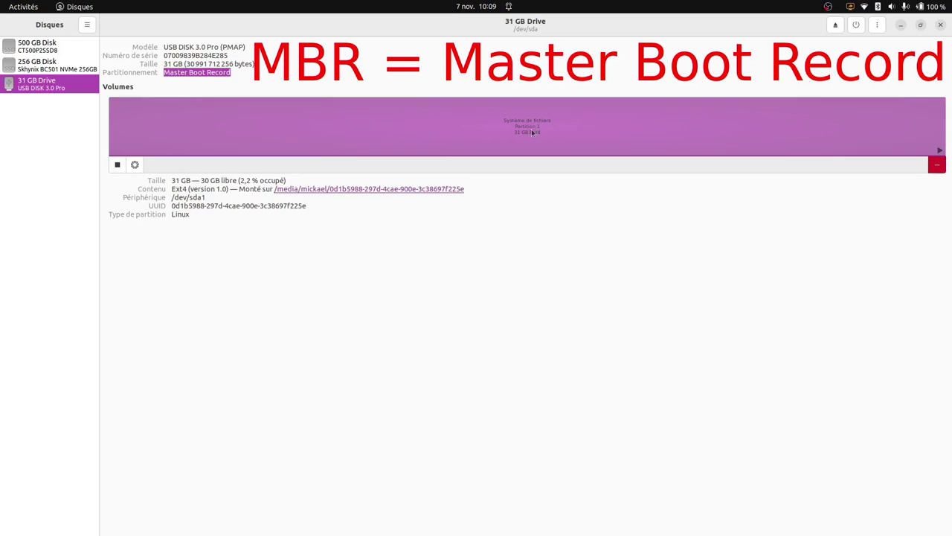
- Format the whole 31 GB USB drive with GPT partitioning, using the quick option that does not overwrite existing data
{"action": "left_click", "coordinate": [877, 26]}
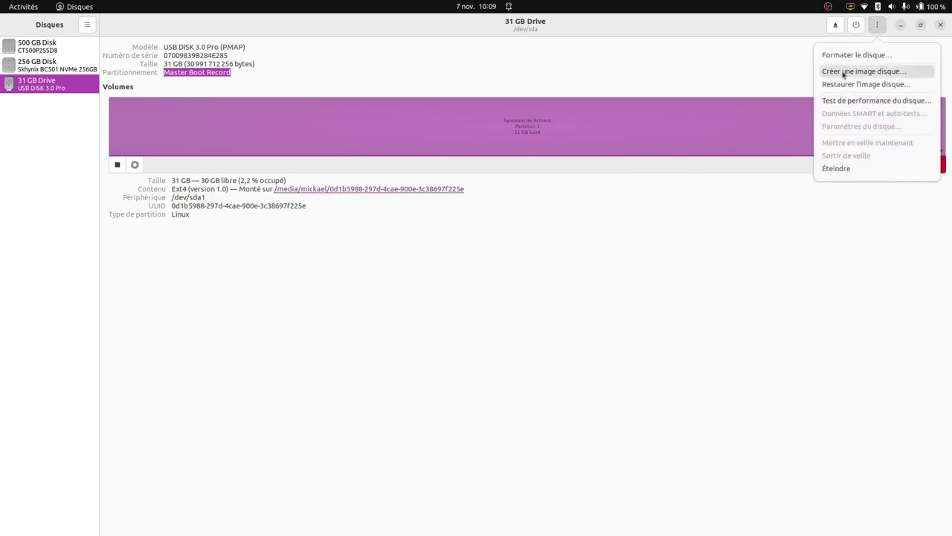
{"action": "left_click", "coordinate": [855, 55]}
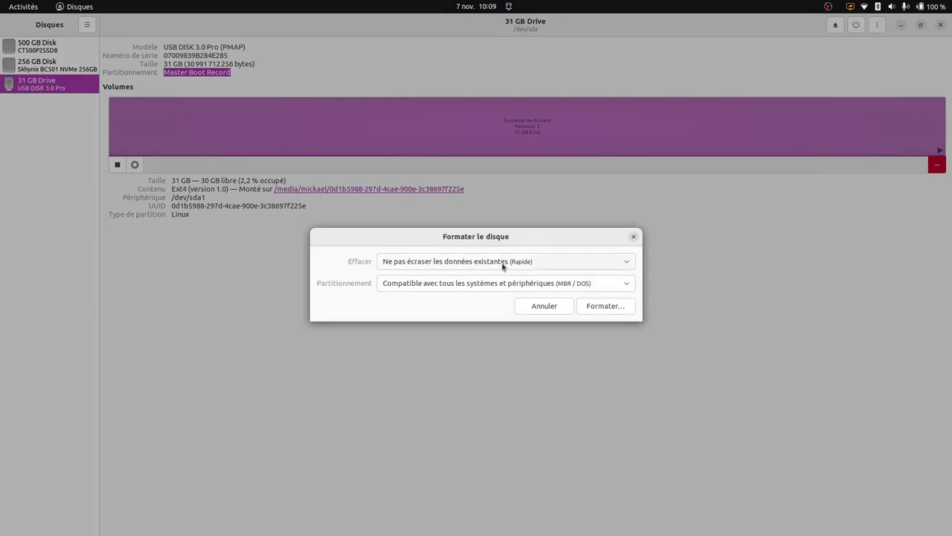
{"action": "left_click", "coordinate": [575, 266]}
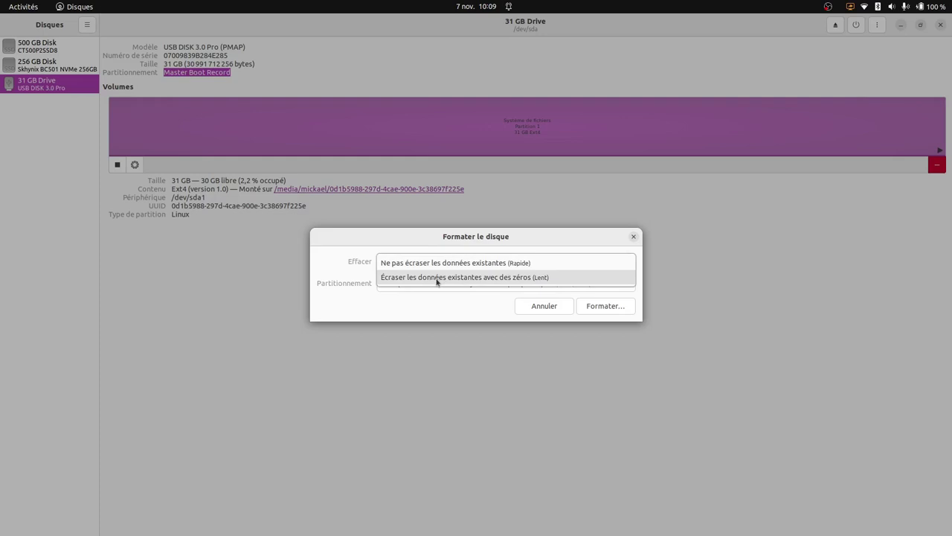
{"action": "left_click", "coordinate": [552, 264]}
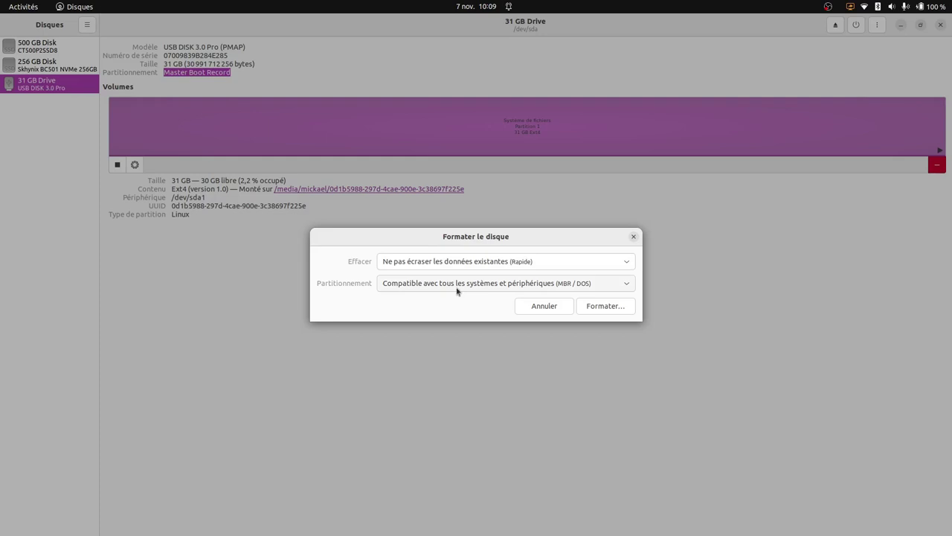
{"action": "left_click", "coordinate": [599, 291]}
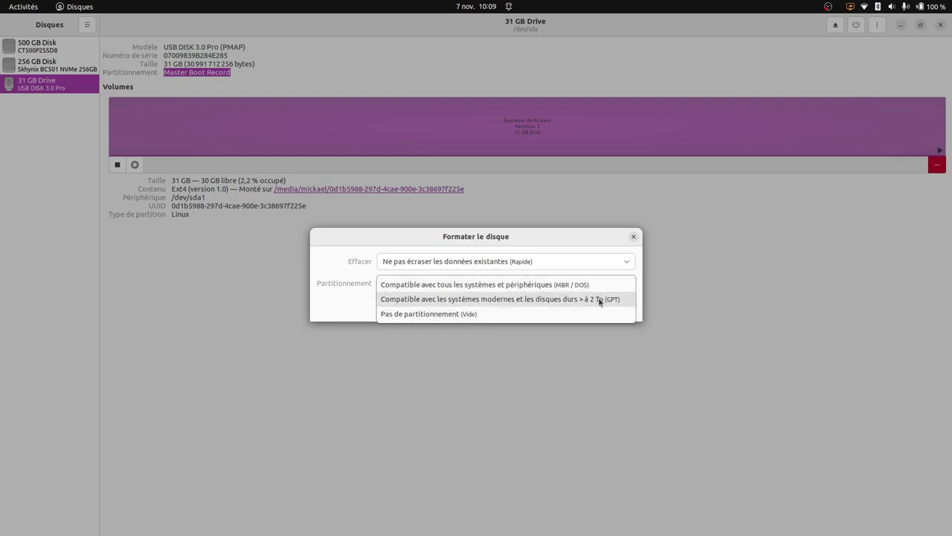
{"action": "left_click", "coordinate": [600, 299]}
{"action": "left_click", "coordinate": [614, 306]}
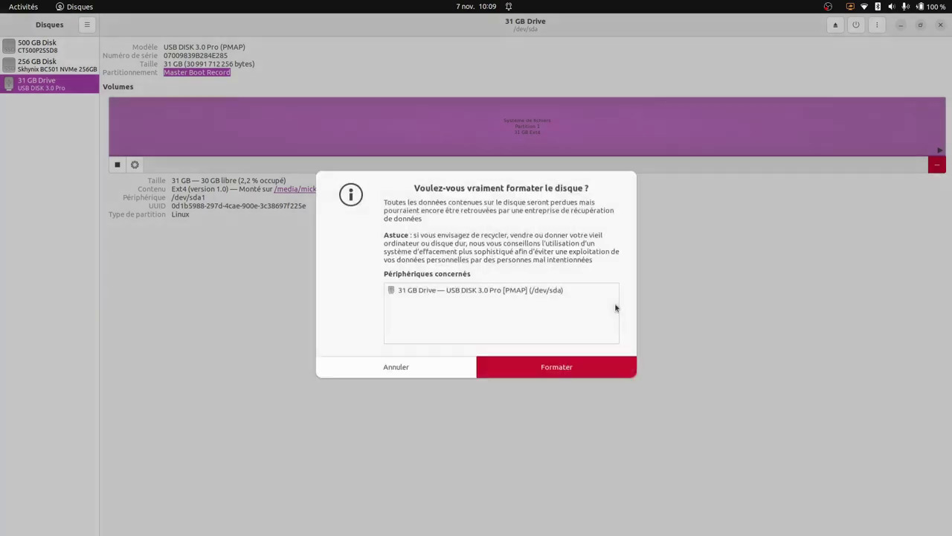
{"action": "left_click", "coordinate": [579, 373]}
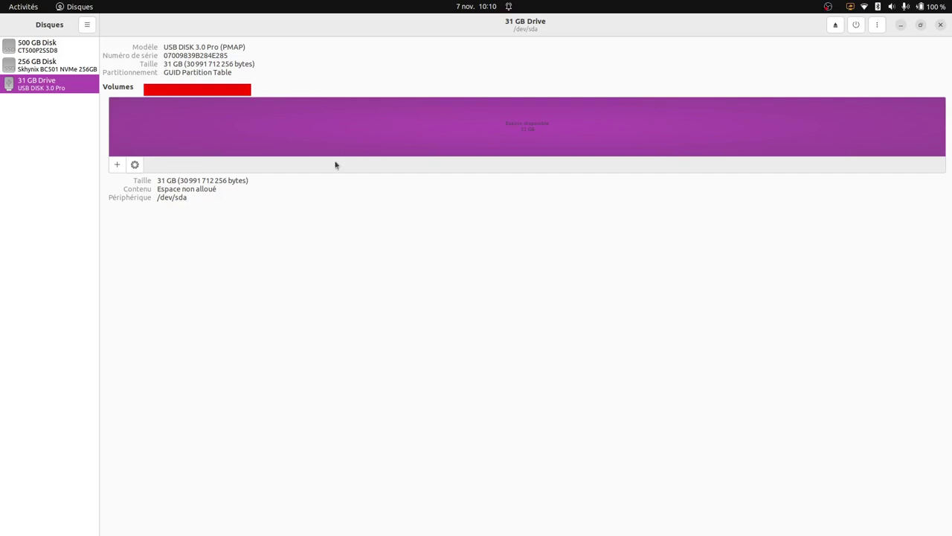
- Start a new partition in the drive's unallocated space, keeping the full 31.0 GB size, and proceed to the volume format options
{"action": "left_click", "coordinate": [117, 164]}
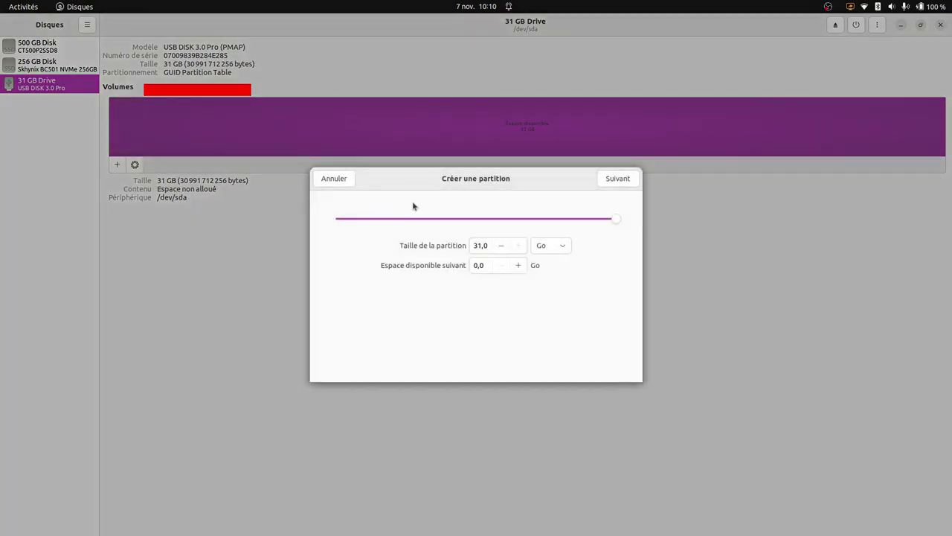
{"action": "left_click", "coordinate": [619, 180]}
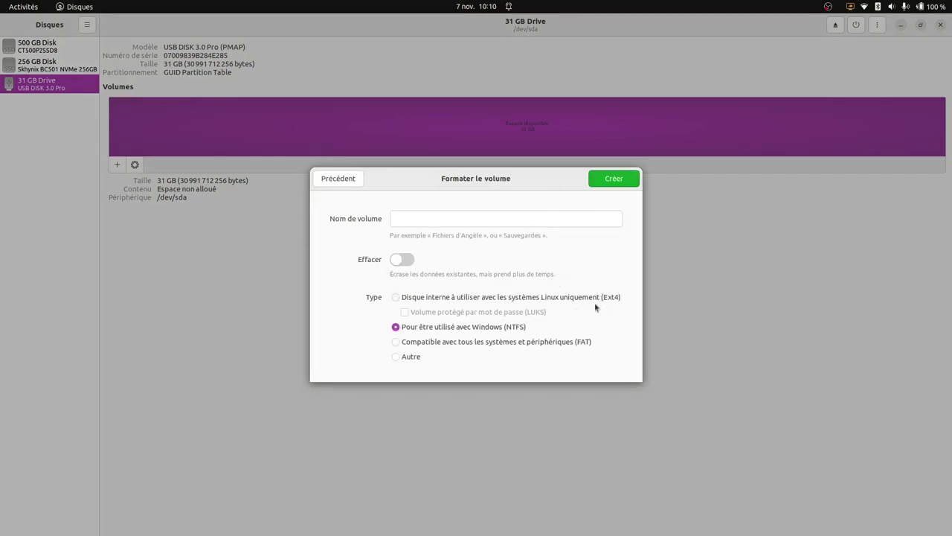